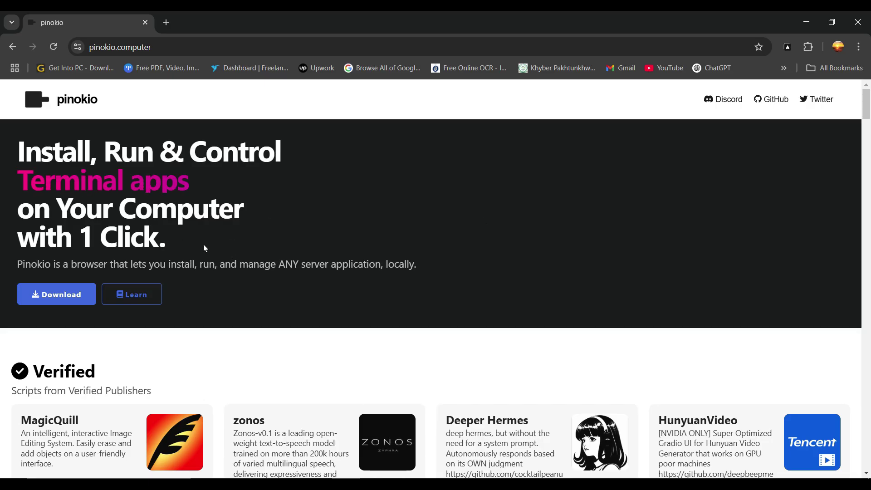
click(68, 304)
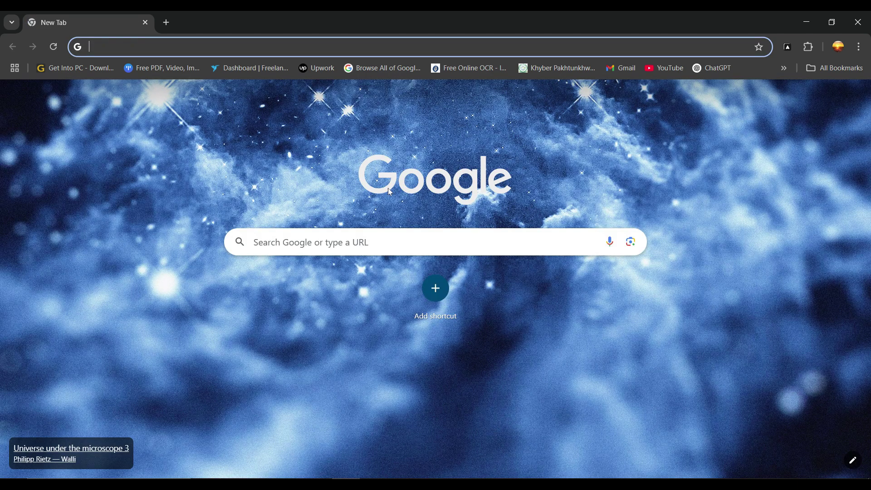
Go to pinokio.computer and download the Pinokio installer for Windows.
text(pinot)
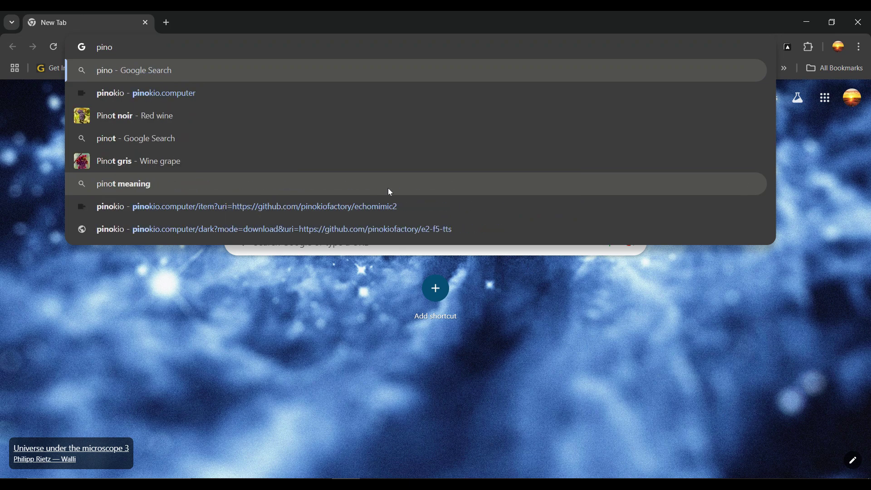
key(BackSpace)
text(kio.computer)
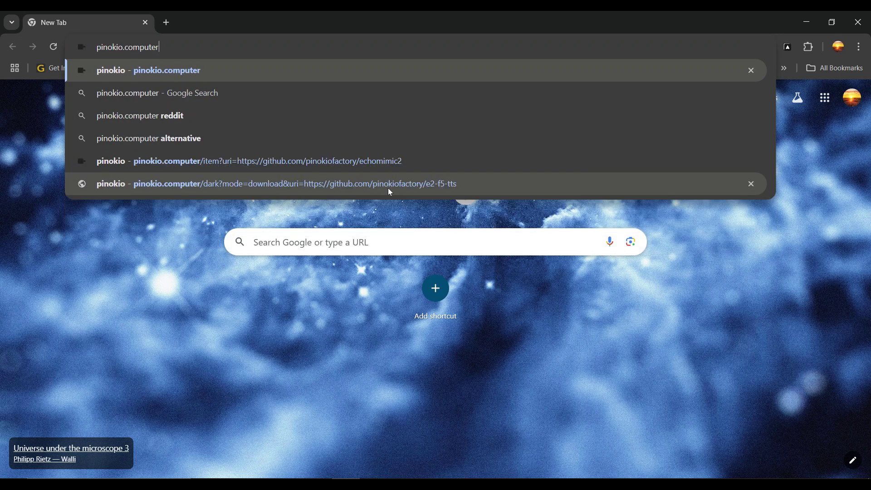
key(Return)
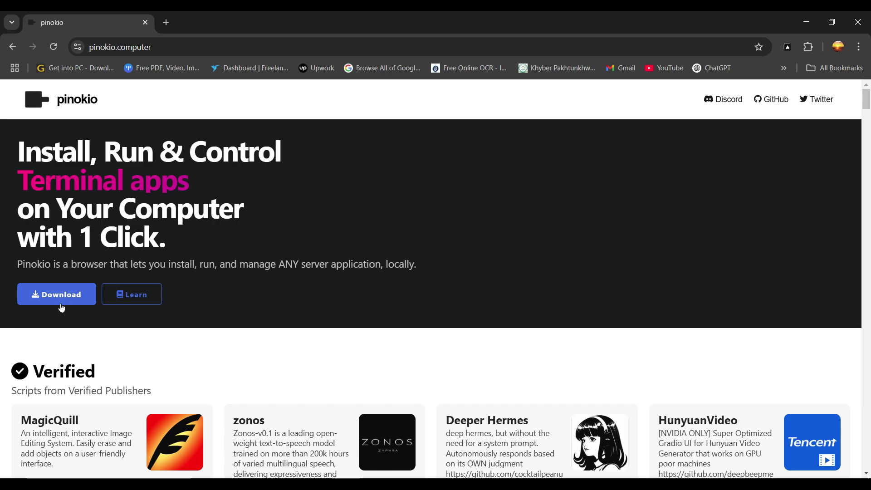
click(64, 300)
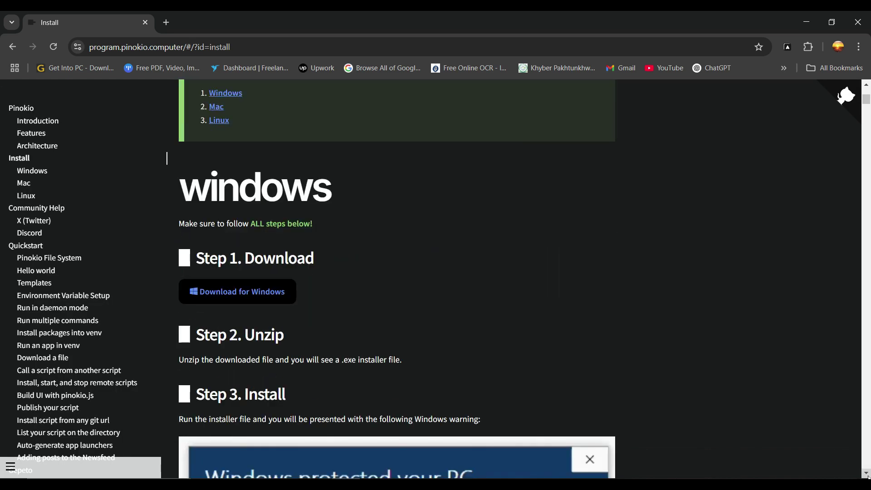
click(263, 302)
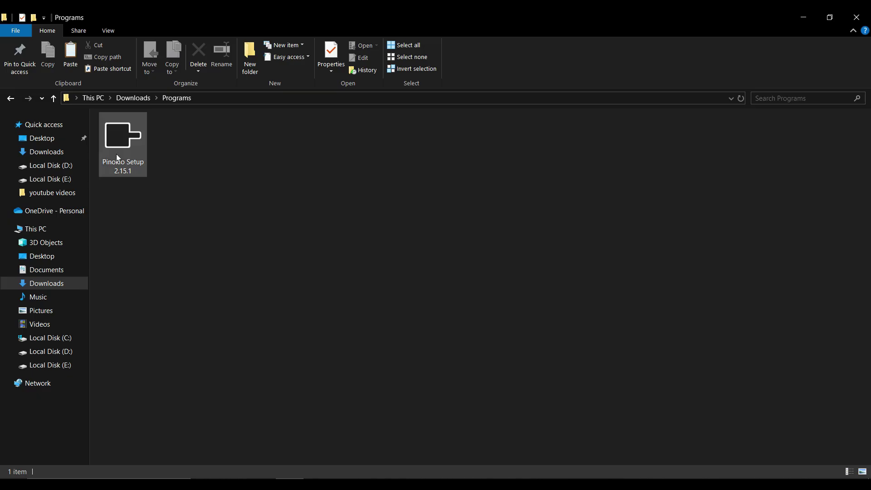
Run the Pinokio Setup 2.15.1 installer from the Programs folder in Downloads.
click(123, 143)
click(358, 256)
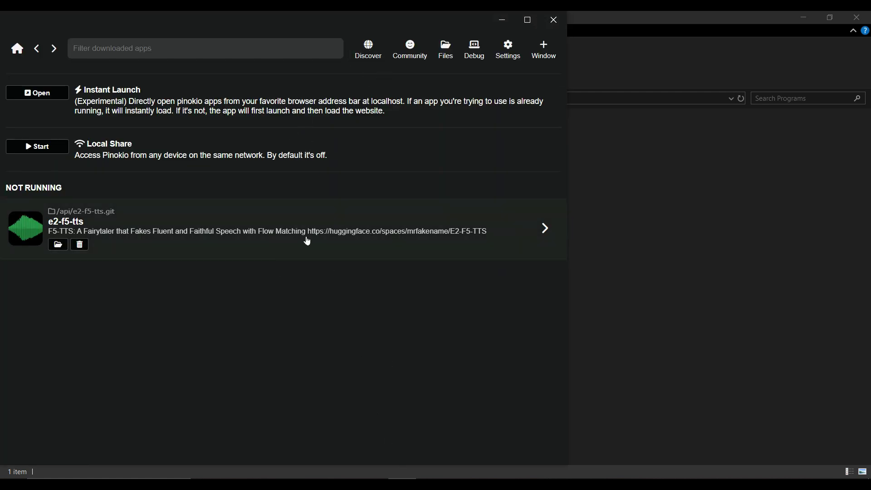
Open Pinokio's Discover page, maximize the window and look through the scripts from verified publishers.
click(365, 54)
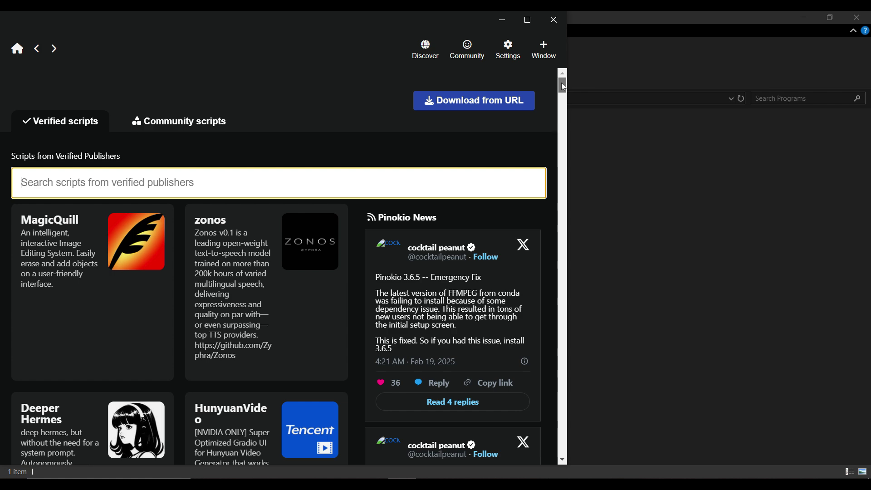
mouse_move(562, 82)
mouse_down()
mouse_move(563, 98)
mouse_move(562, 85)
mouse_up()
click(527, 19)
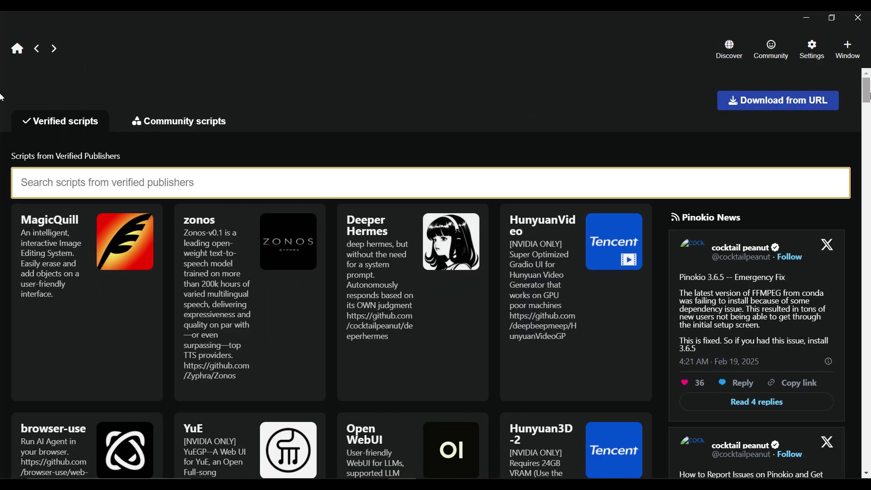
scroll(869, 89, down, 1)
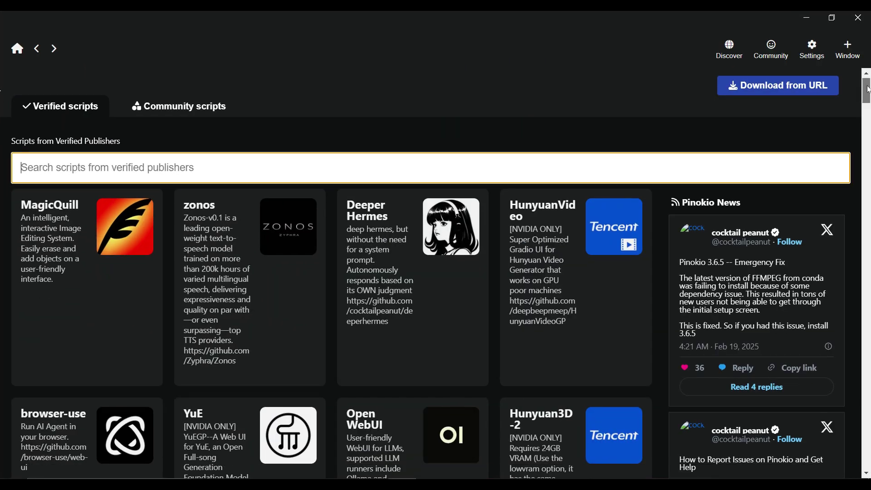
scroll(868, 90, down, 3)
scroll(869, 90, up, 4)
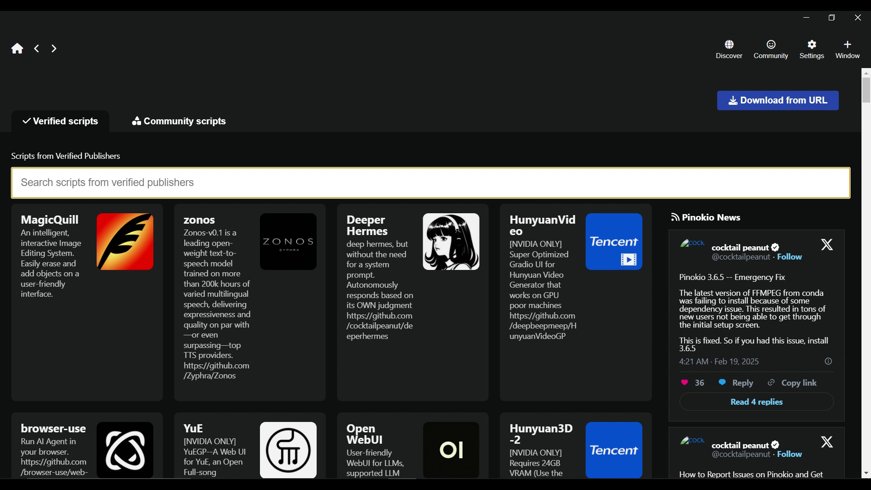
Search the verified scripts for e2-f5-tts and open its download page.
text(e)
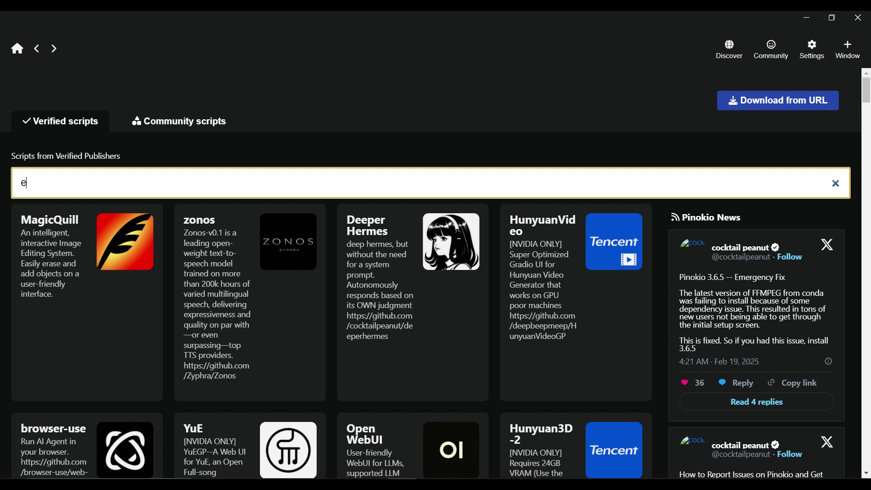
text(2-)
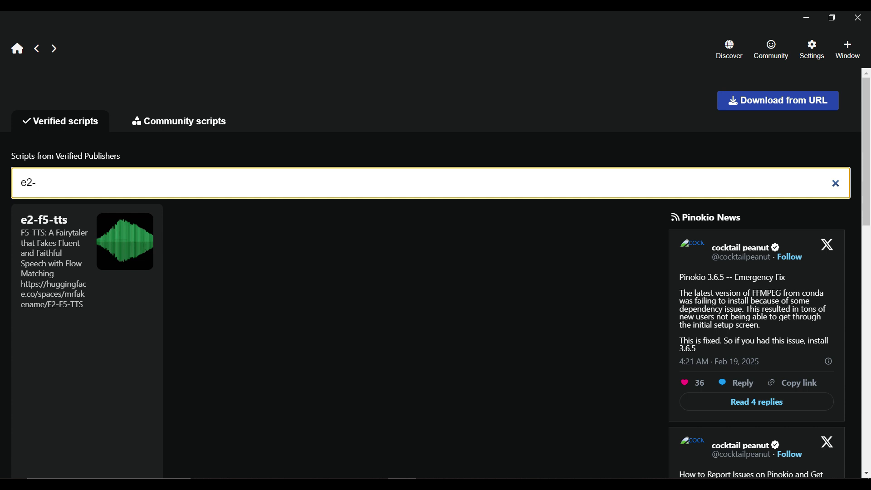
text(f5-tts)
click(126, 337)
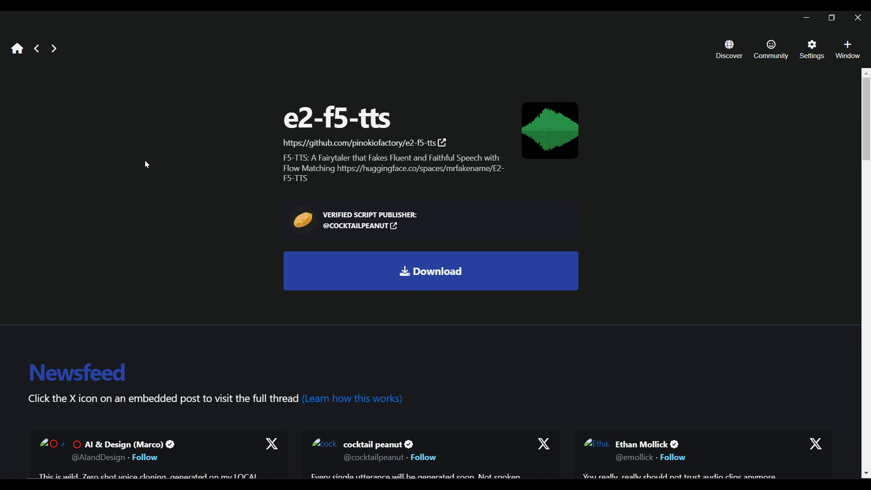
Return to the Pinokio home page and open the downloaded e2-f5-tts app.
click(18, 50)
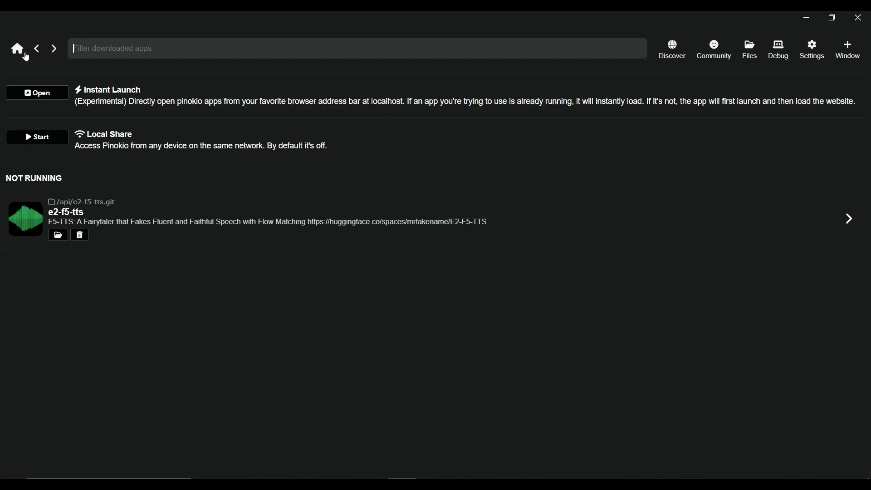
click(213, 238)
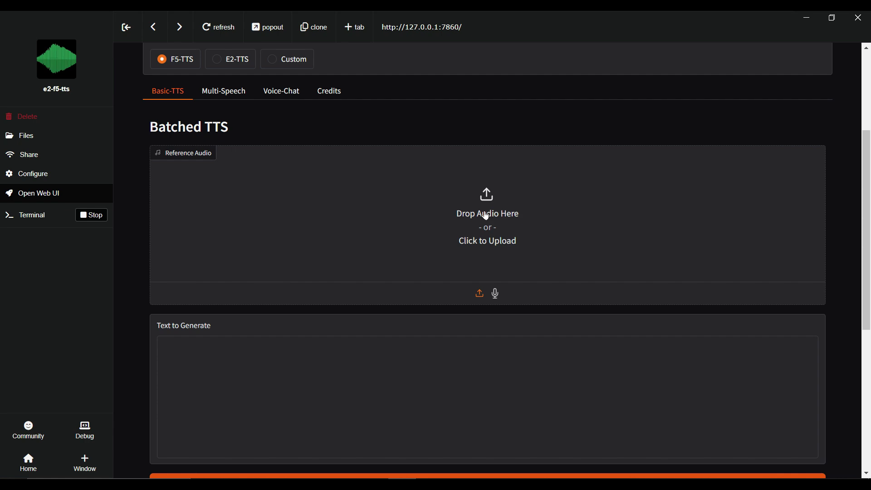
Upload an audio file from the Downloads folder as the Reference Audio for Batched TTS.
click(488, 227)
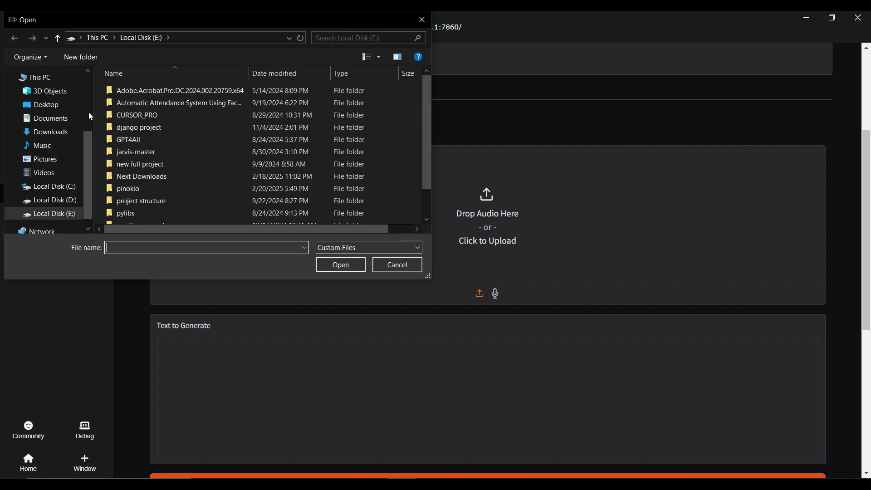
click(45, 131)
click(177, 132)
click(351, 268)
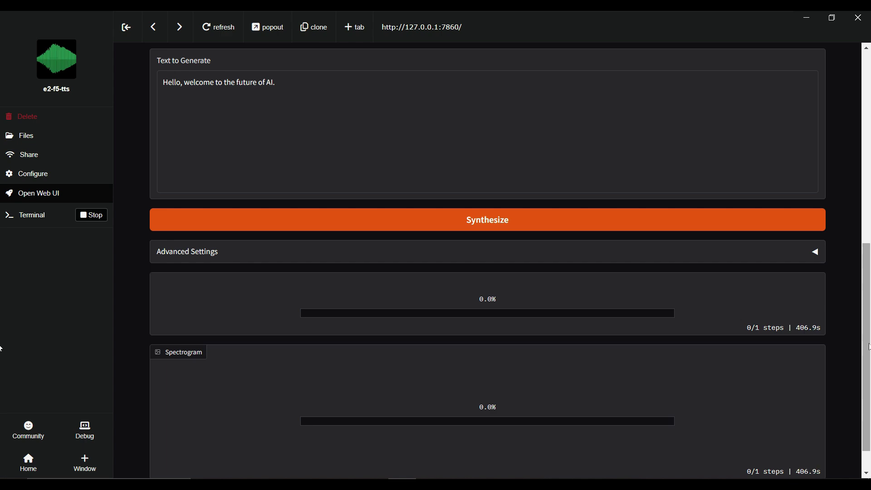
Synthesize speech for the text "Hello, welcome to the future of AI." using the reference audio.
scroll(2, 215, up, 3)
scroll(848, 278, down, 5)
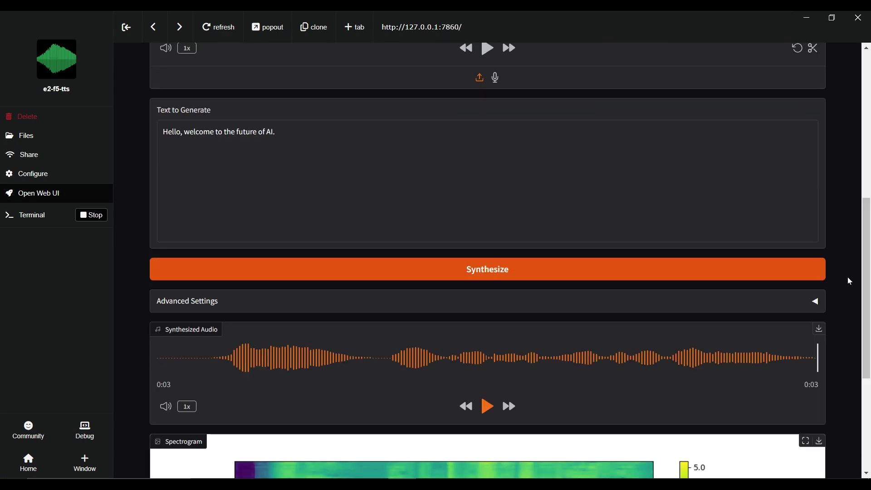
click(488, 272)
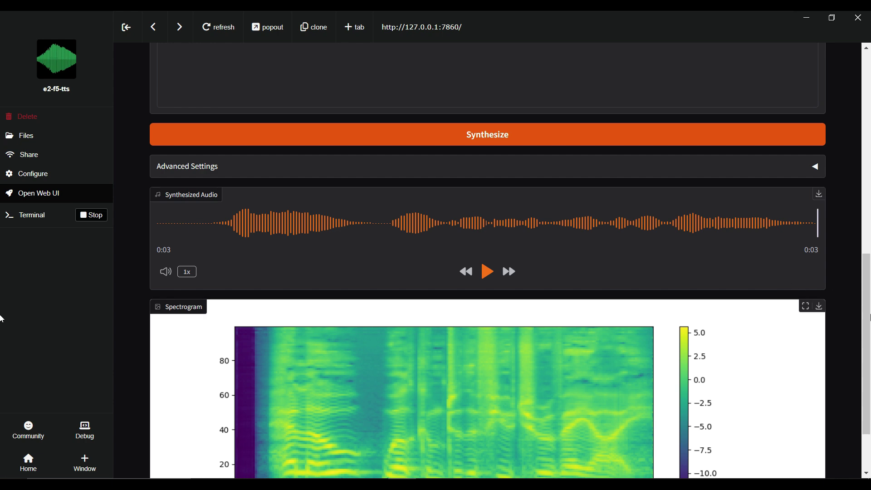
drag(870, 330, 869, 127)
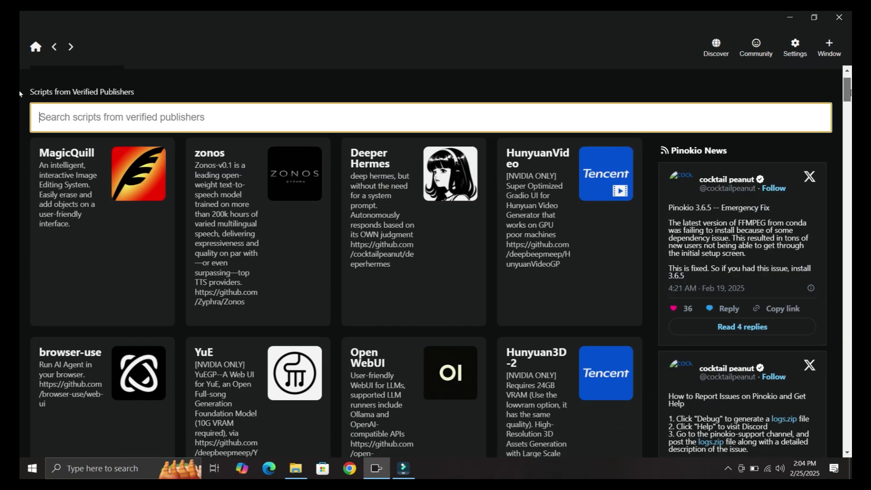
drag(849, 94, 829, 188)
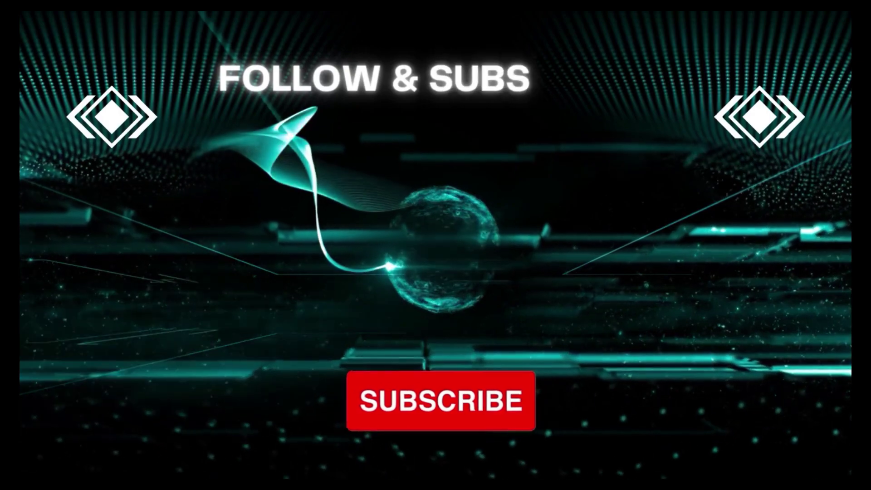